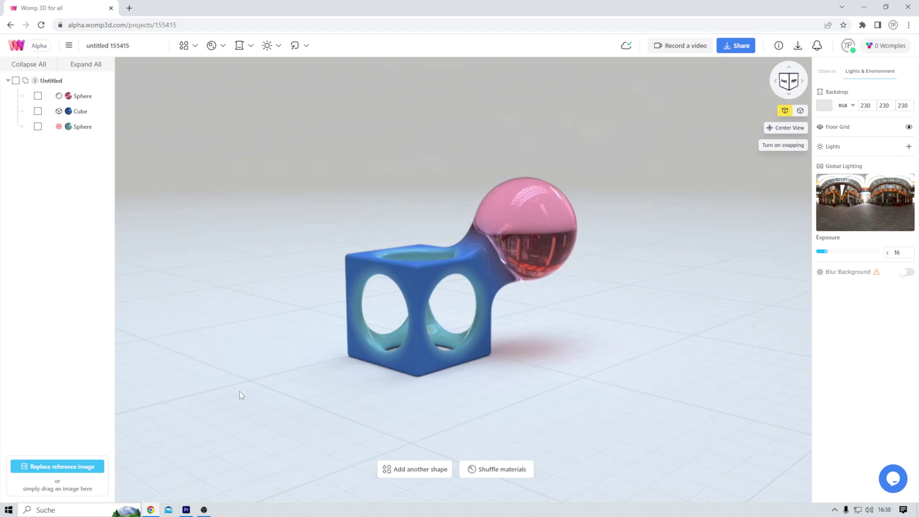
- Clear the sample scene, including the pink sphere and holed cube, by deleting the Untitled group
{"action": "left_click", "coordinate": [538, 220]}
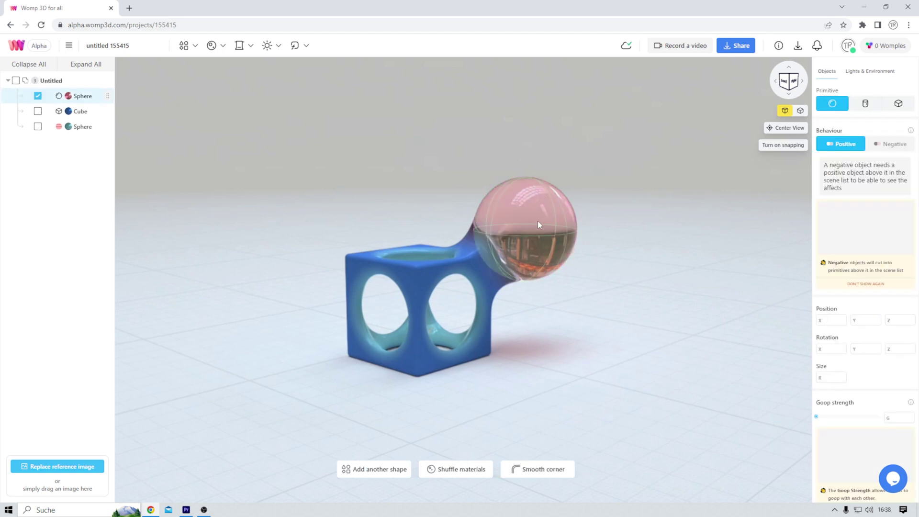
{"action": "left_click", "coordinate": [417, 282]}
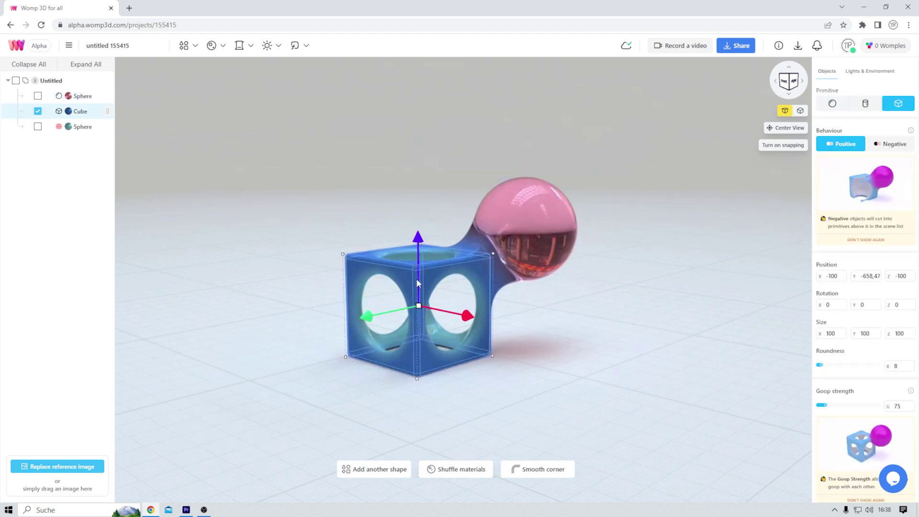
{"action": "left_click", "coordinate": [527, 223]}
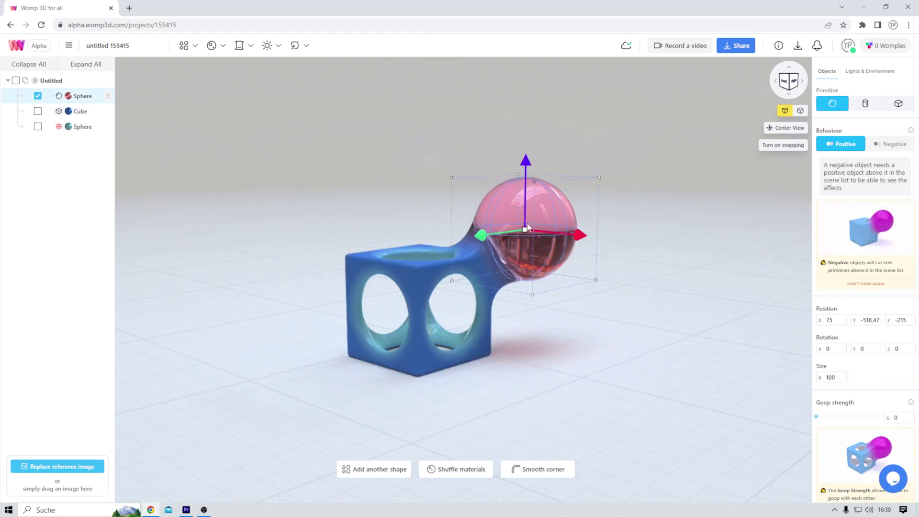
{"action": "key", "text": "Delete"}
{"action": "key", "text": "ctrl+z"}
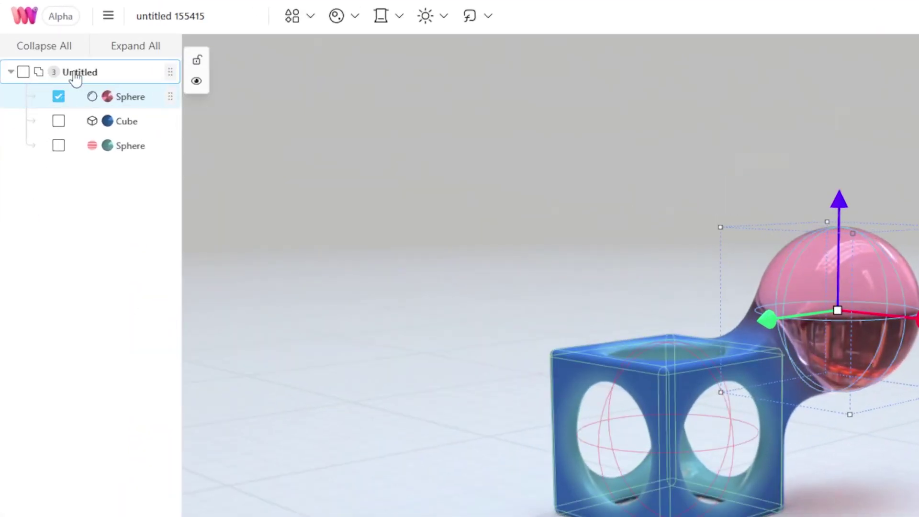
{"action": "left_click", "coordinate": [75, 76]}
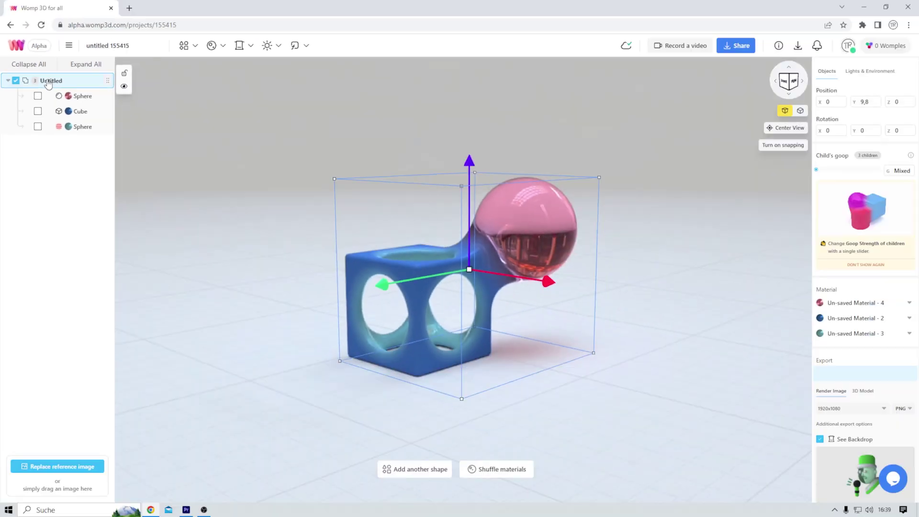
{"action": "key", "text": "Delete"}
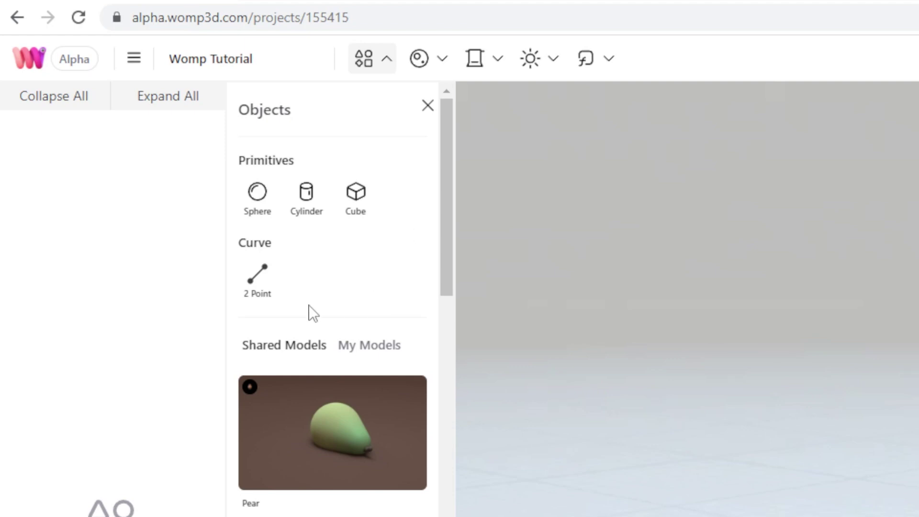
- Add a 2 Point curve, check its Point 1 and Point 2, and close the Objects library
{"action": "left_click", "coordinate": [259, 274]}
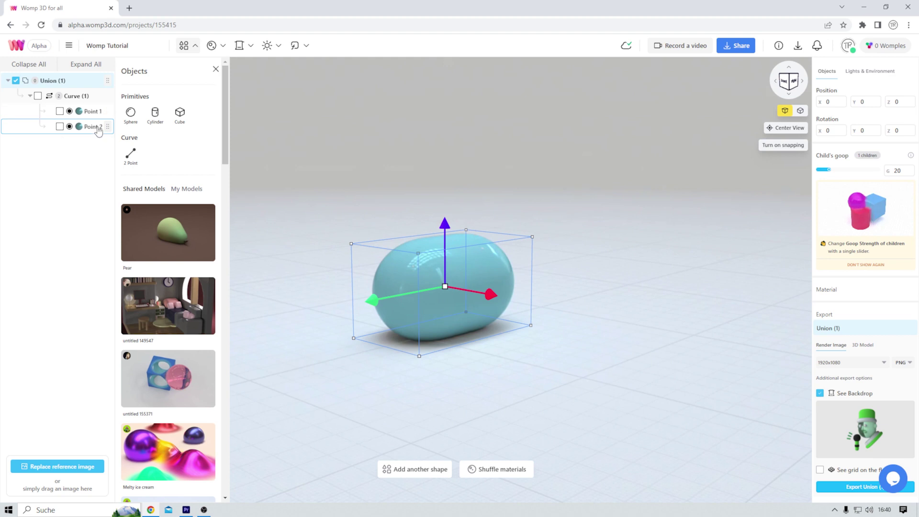
{"action": "left_click", "coordinate": [94, 112]}
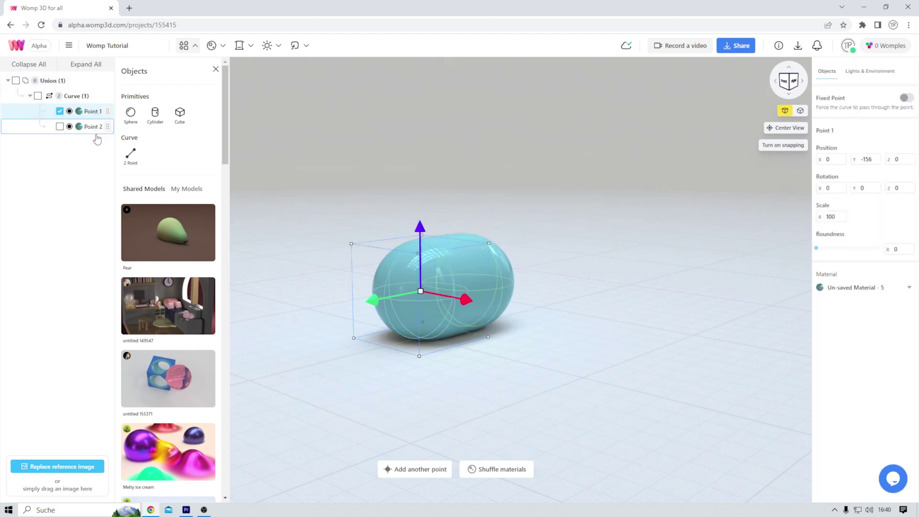
{"action": "left_click", "coordinate": [96, 127]}
{"action": "left_click", "coordinate": [94, 112]}
{"action": "left_click", "coordinate": [96, 127]}
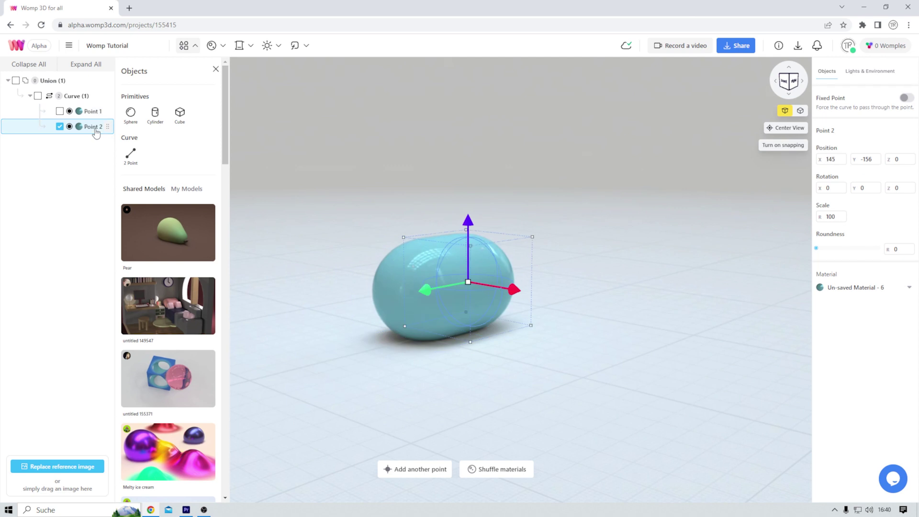
{"action": "left_click", "coordinate": [213, 71]}
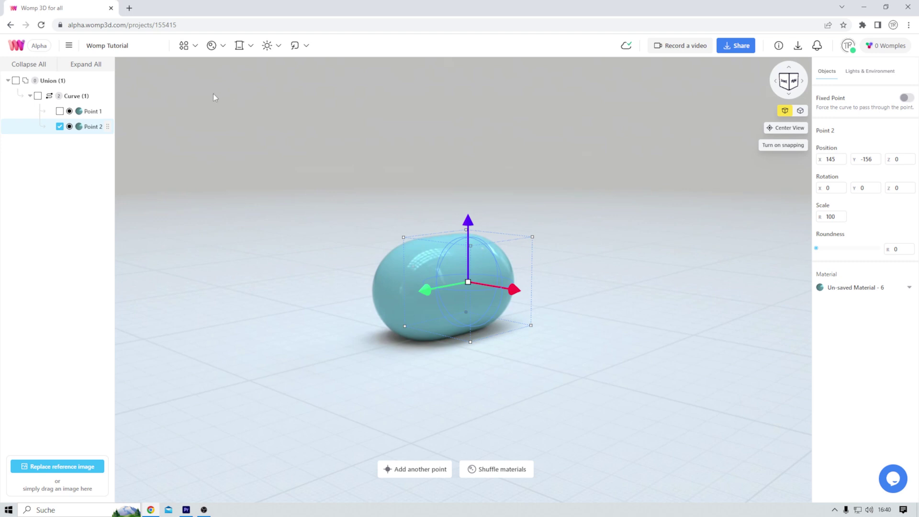
{"action": "left_click", "coordinate": [219, 50]}
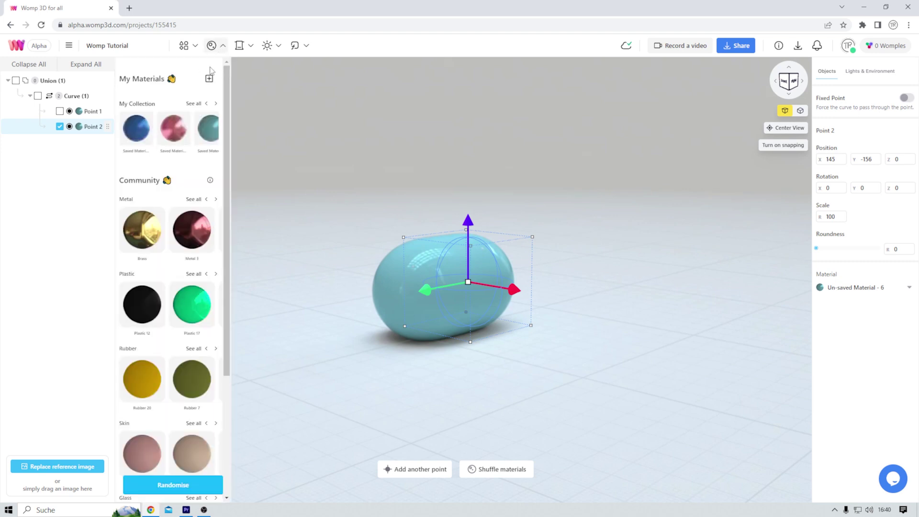
{"action": "mouse_move", "coordinate": [180, 399]}
{"action": "scroll", "coordinate": [181, 400], "scroll_direction": "down", "scroll_amount": 3}
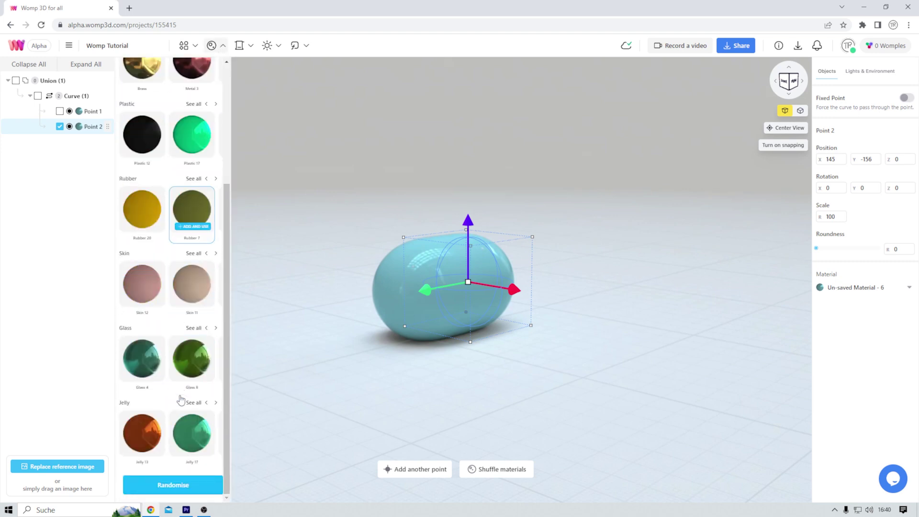
{"action": "scroll", "coordinate": [181, 399], "scroll_direction": "up", "scroll_amount": 3}
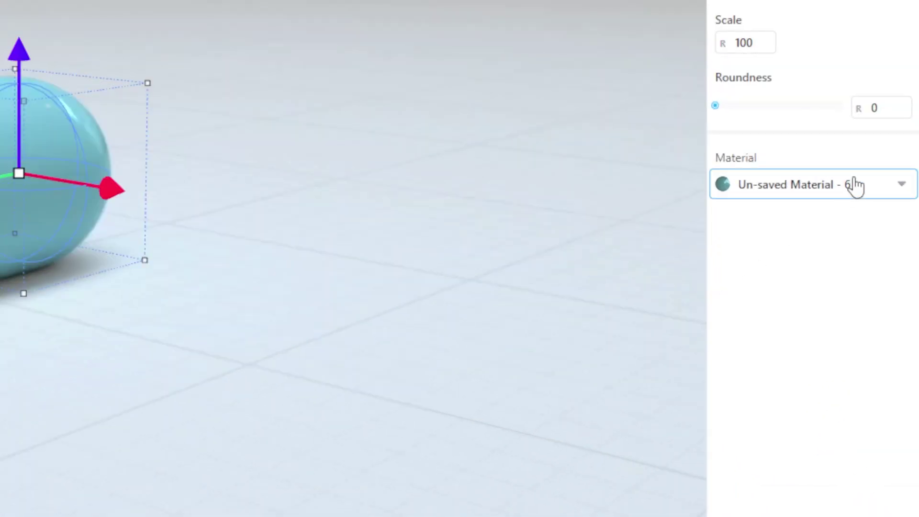
{"action": "left_click", "coordinate": [885, 288]}
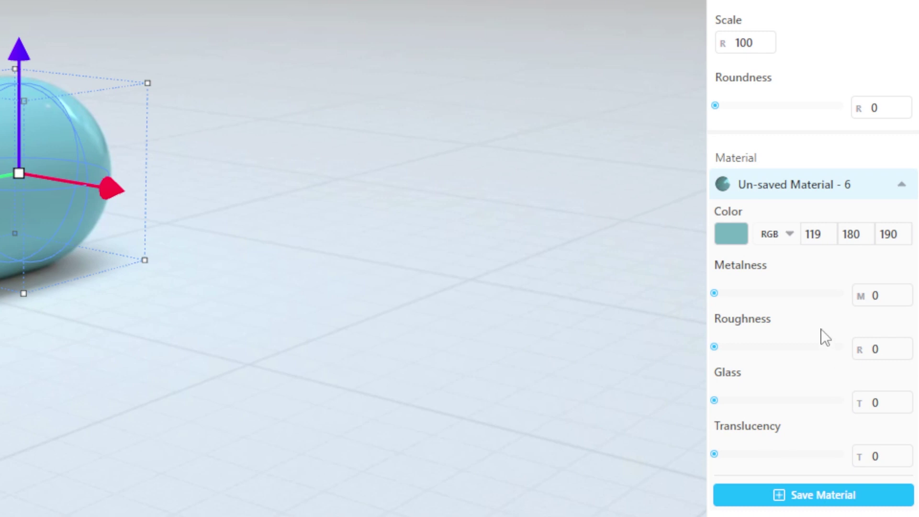
{"action": "left_click", "coordinate": [891, 190]}
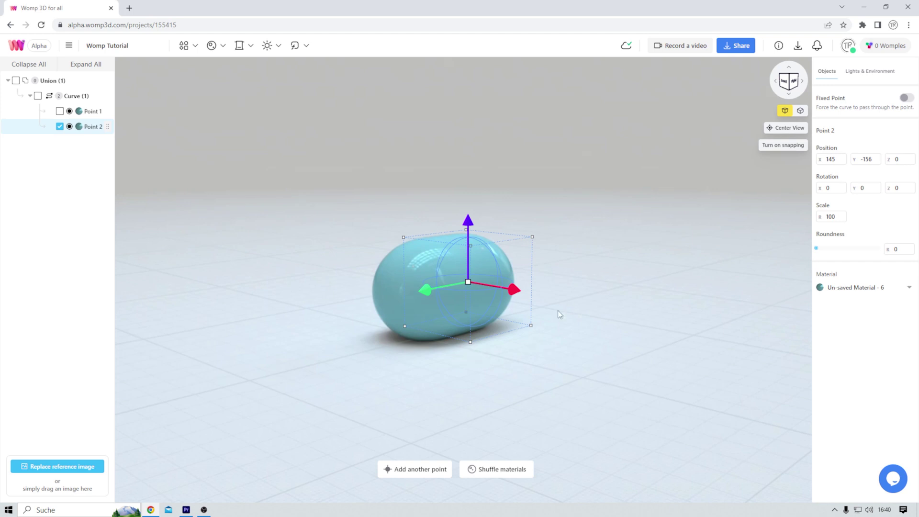
- Zoom and orbit the camera to look down on the teal curve blob from above
{"action": "scroll", "coordinate": [470, 316], "scroll_direction": "up", "scroll_amount": 3}
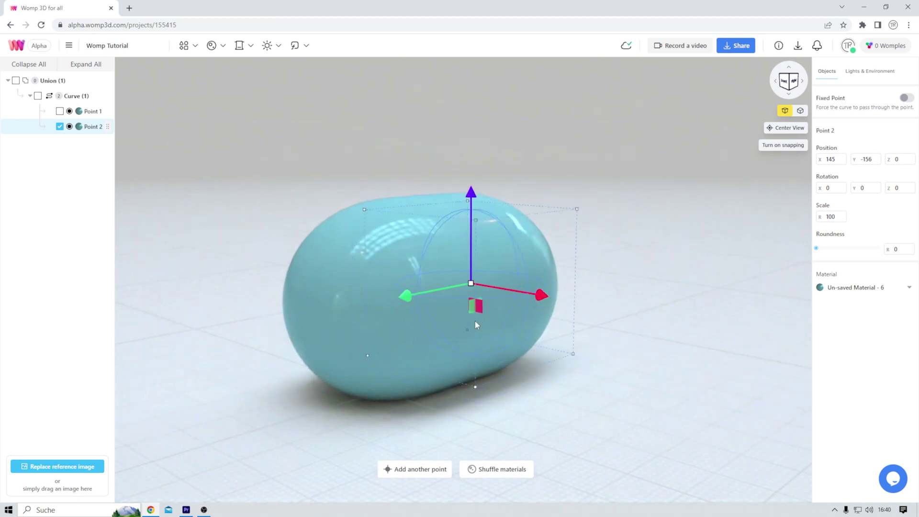
{"action": "scroll", "coordinate": [475, 321], "scroll_direction": "down", "scroll_amount": 4}
{"action": "mouse_move", "coordinate": [474, 333]}
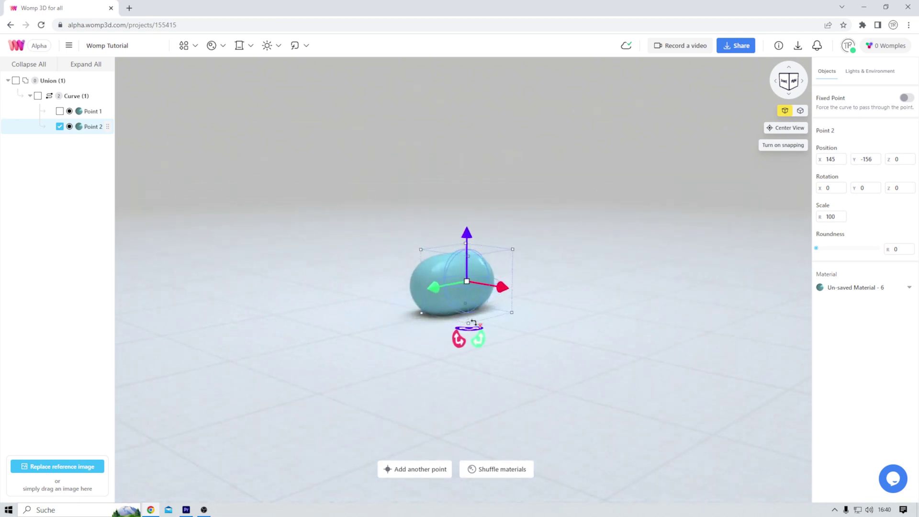
{"action": "mouse_move", "coordinate": [434, 327]}
{"action": "left_mouse_down"}
{"action": "mouse_move", "coordinate": [463, 343]}
{"action": "mouse_move", "coordinate": [479, 326]}
{"action": "mouse_move", "coordinate": [400, 316]}
{"action": "mouse_move", "coordinate": [341, 363]}
{"action": "mouse_move", "coordinate": [402, 378]}
{"action": "mouse_move", "coordinate": [459, 375]}
{"action": "mouse_move", "coordinate": [447, 332]}
{"action": "left_mouse_up"}
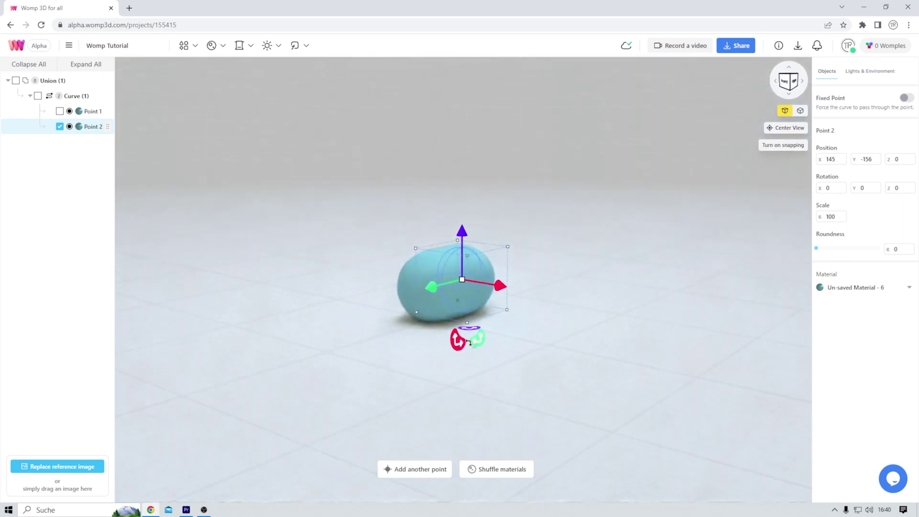
{"action": "left_click_drag", "start_coordinate": [510, 330], "coordinate": [525, 318]}
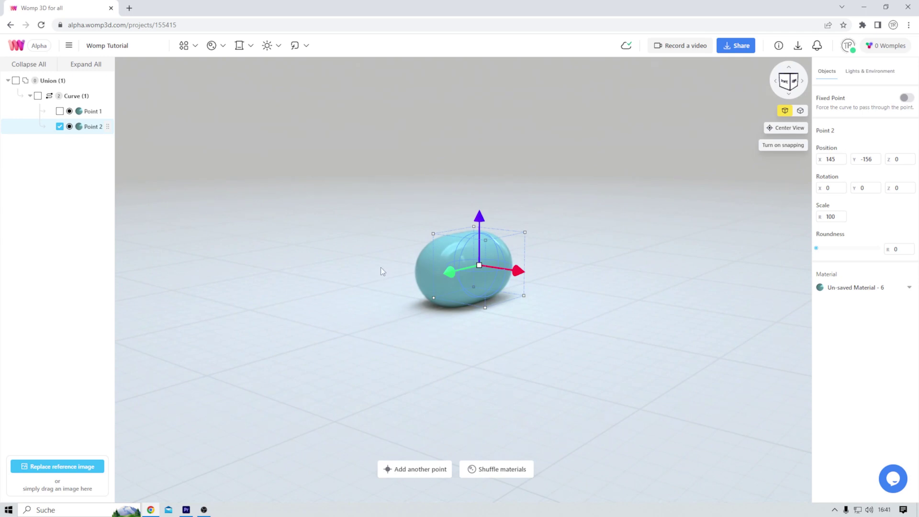
{"action": "left_click_drag", "start_coordinate": [380, 267], "coordinate": [433, 319]}
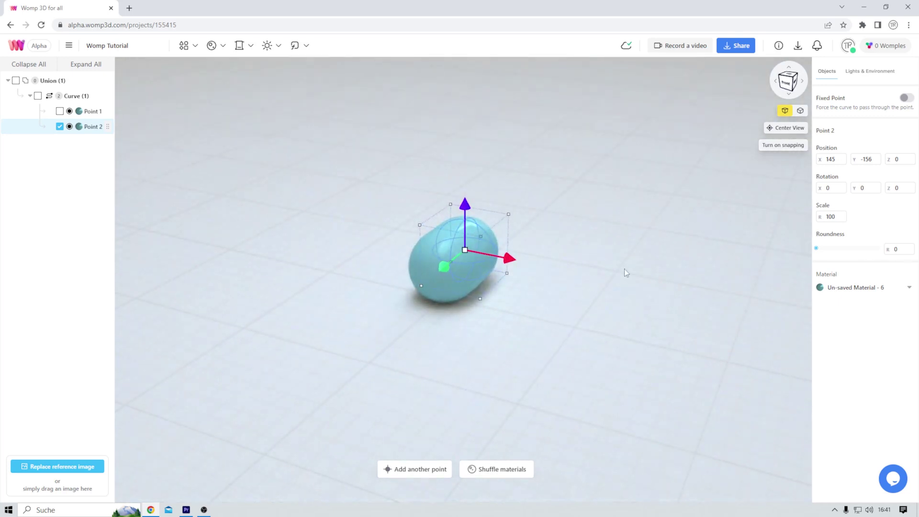
- Move Point 1 up to Y 178,48 and left to X -193,37, tilting the capsule
{"action": "left_click", "coordinate": [787, 84]}
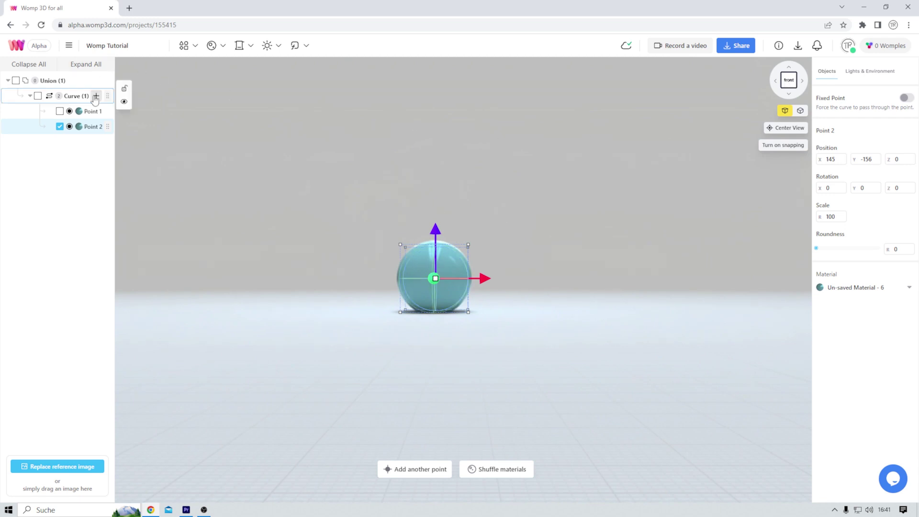
{"action": "left_click", "coordinate": [93, 111]}
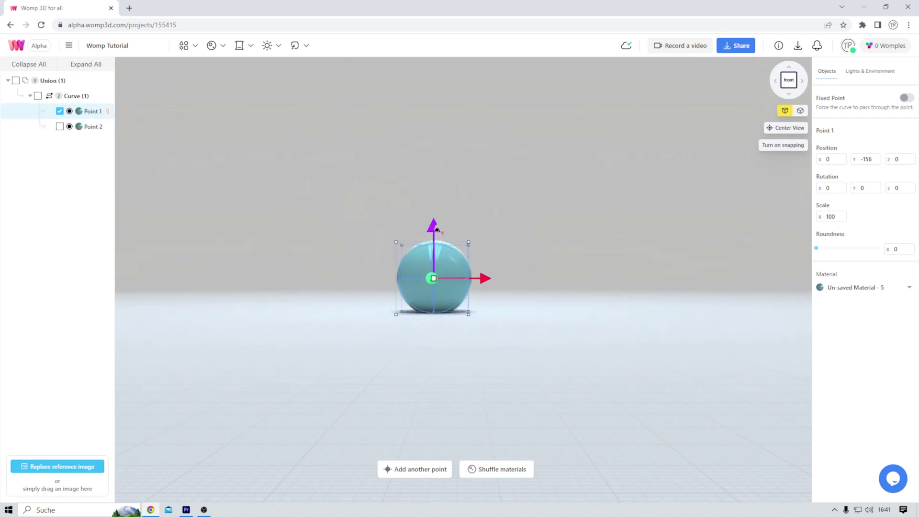
{"action": "left_click_drag", "start_coordinate": [436, 228], "coordinate": [436, 113]}
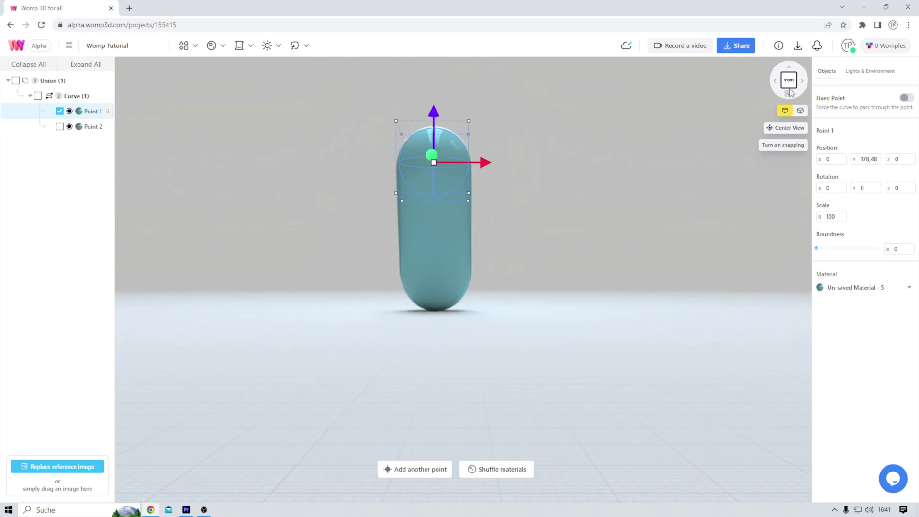
{"action": "left_click", "coordinate": [802, 80]}
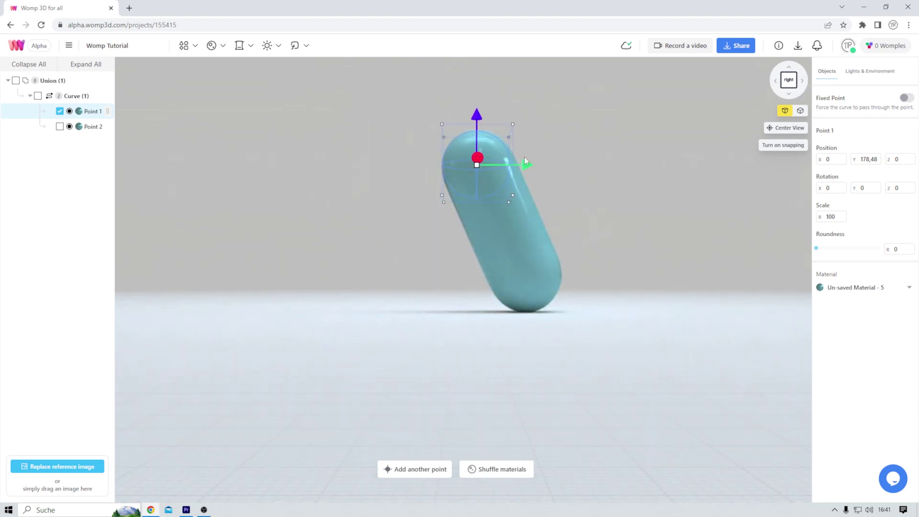
{"action": "mouse_move", "coordinate": [525, 162]}
{"action": "left_mouse_down"}
{"action": "mouse_move", "coordinate": [665, 162]}
{"action": "mouse_move", "coordinate": [429, 162]}
{"action": "mouse_move", "coordinate": [697, 164]}
{"action": "mouse_move", "coordinate": [526, 161]}
{"action": "left_mouse_up"}
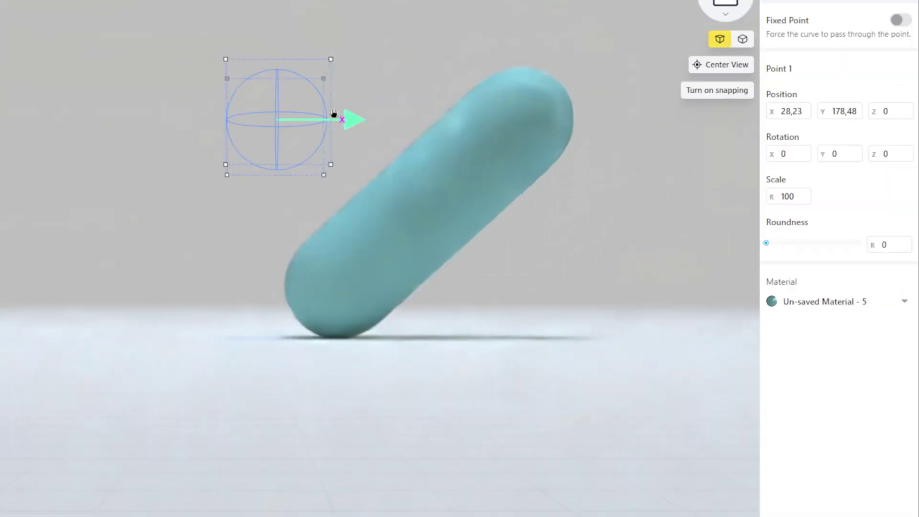
{"action": "left_click_drag", "start_coordinate": [334, 114], "coordinate": [239, 119]}
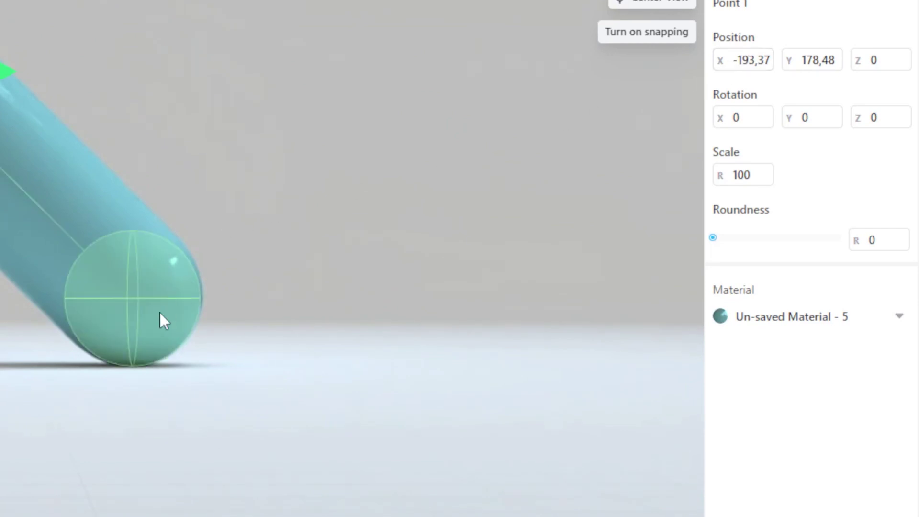
- Copy Point 2's X value 145 into Point 1's X position so the capsule stands upright
{"action": "left_click", "coordinate": [160, 311]}
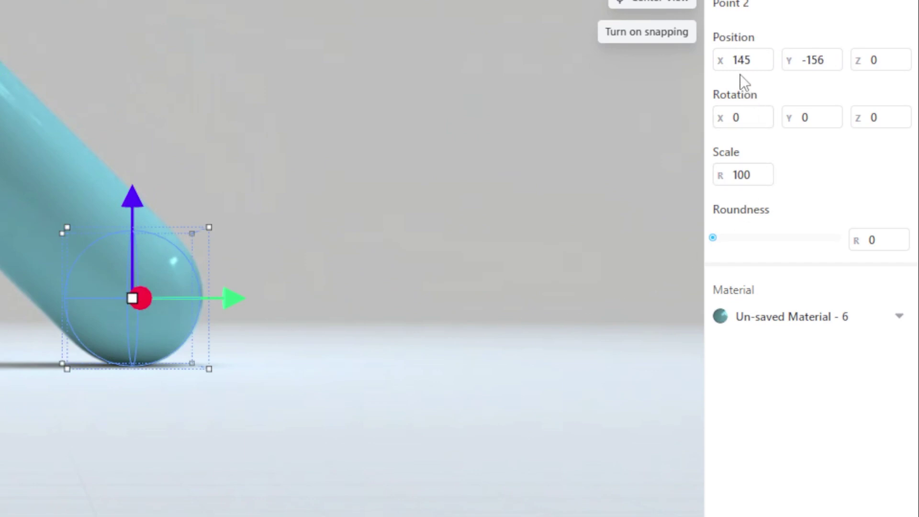
{"action": "left_click", "coordinate": [762, 60]}
{"action": "key", "text": "ctrl+c"}
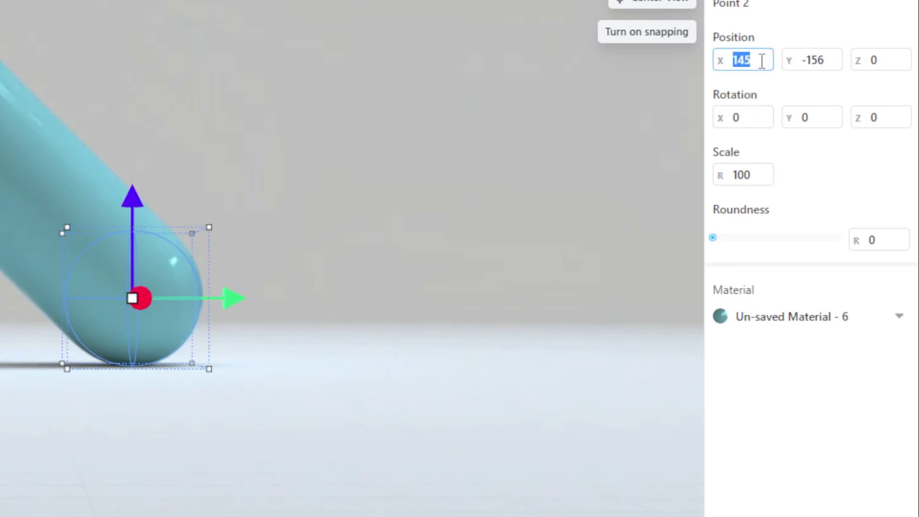
{"action": "right_click", "coordinate": [762, 61]}
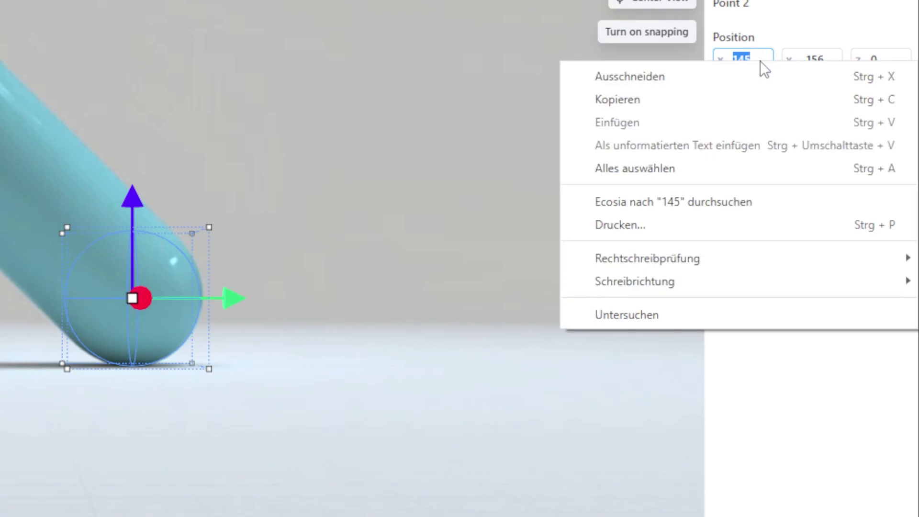
{"action": "left_click", "coordinate": [678, 101]}
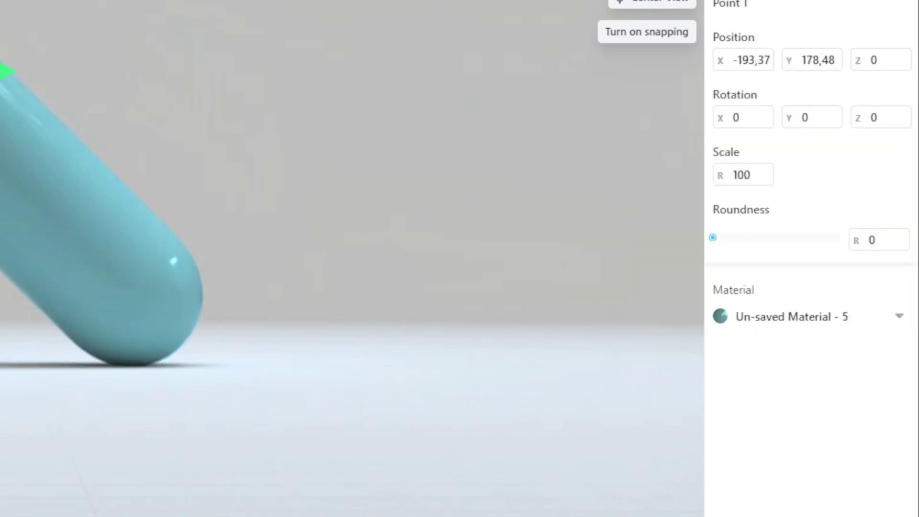
{"action": "left_click", "coordinate": [756, 57]}
{"action": "key", "text": "ctrl+v"}
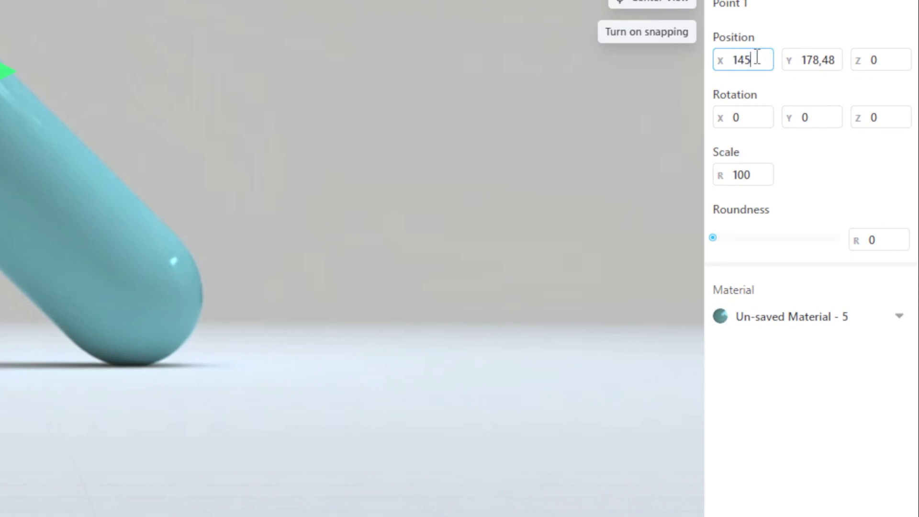
{"action": "key", "text": "Return"}
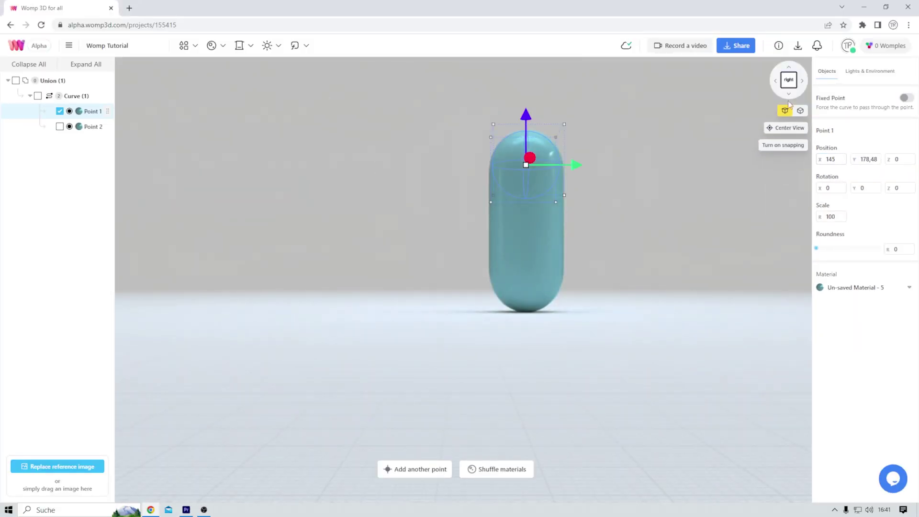
{"action": "left_click", "coordinate": [775, 81]}
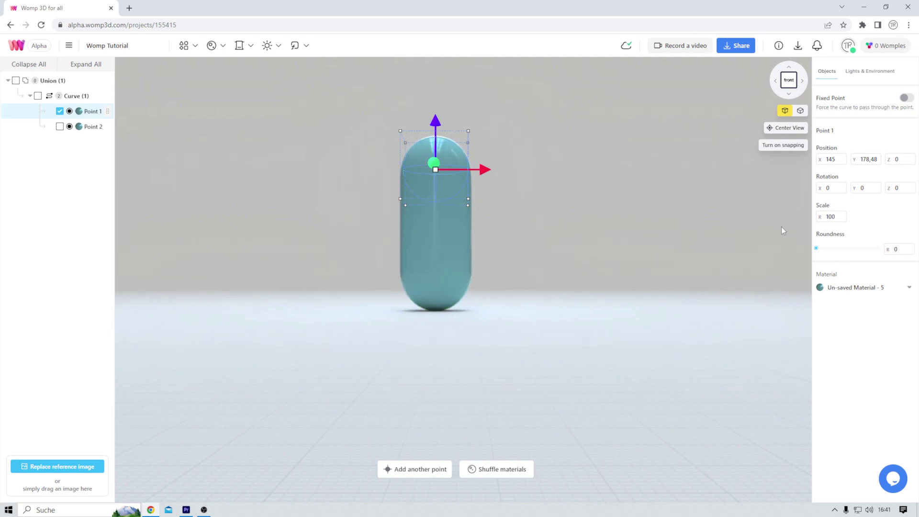
- Set the scale of both Point 1 and Point 2 to 35
{"action": "left_click_drag", "start_coordinate": [818, 220], "coordinate": [585, 211]}
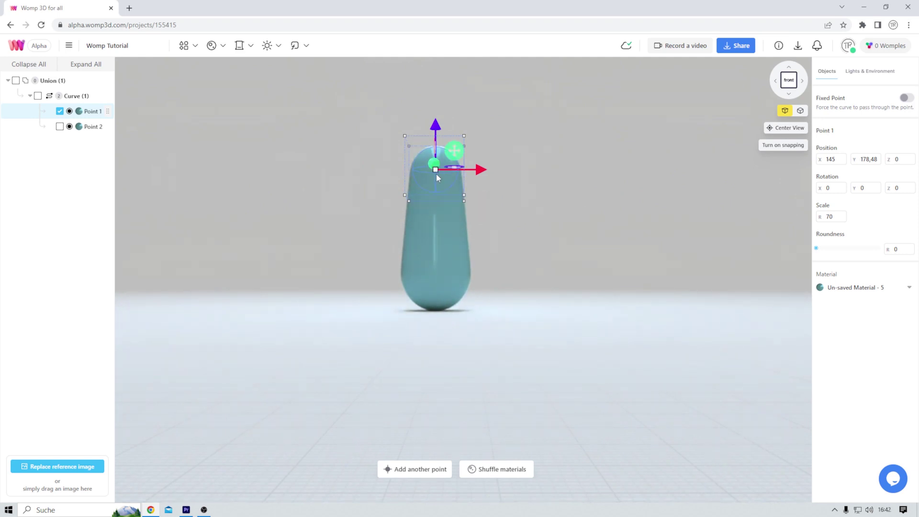
{"action": "mouse_move", "coordinate": [464, 194]}
{"action": "left_mouse_down"}
{"action": "mouse_move", "coordinate": [474, 217]}
{"action": "mouse_move", "coordinate": [481, 211]}
{"action": "mouse_move", "coordinate": [473, 204]}
{"action": "left_mouse_up"}
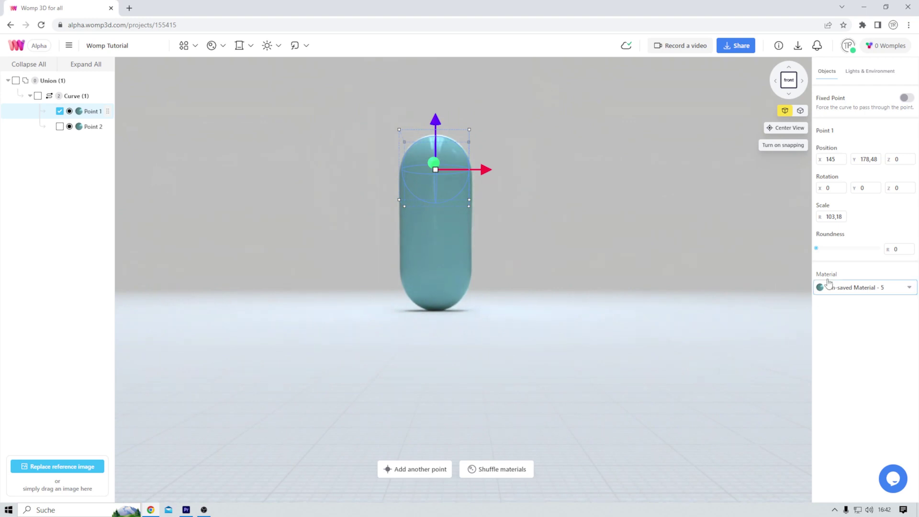
{"action": "double_click", "coordinate": [833, 216]}
{"action": "type", "text": "35"}
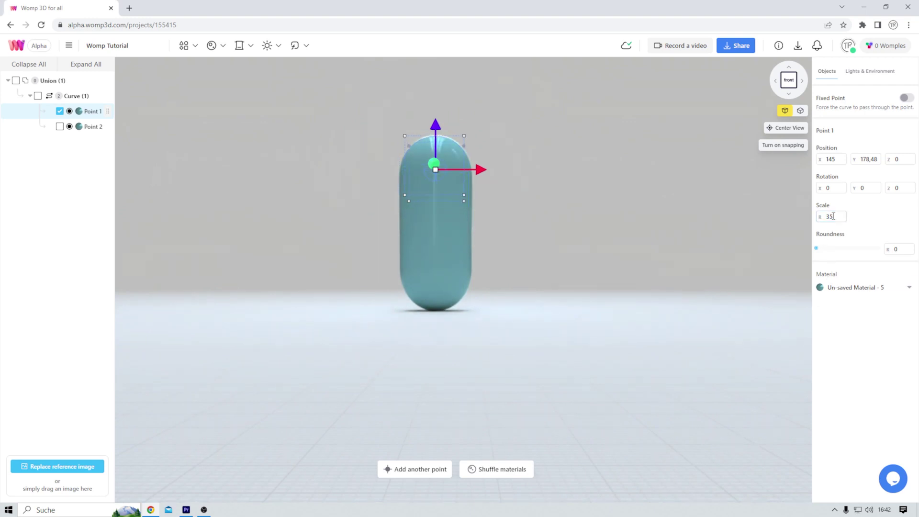
{"action": "left_click", "coordinate": [431, 287]}
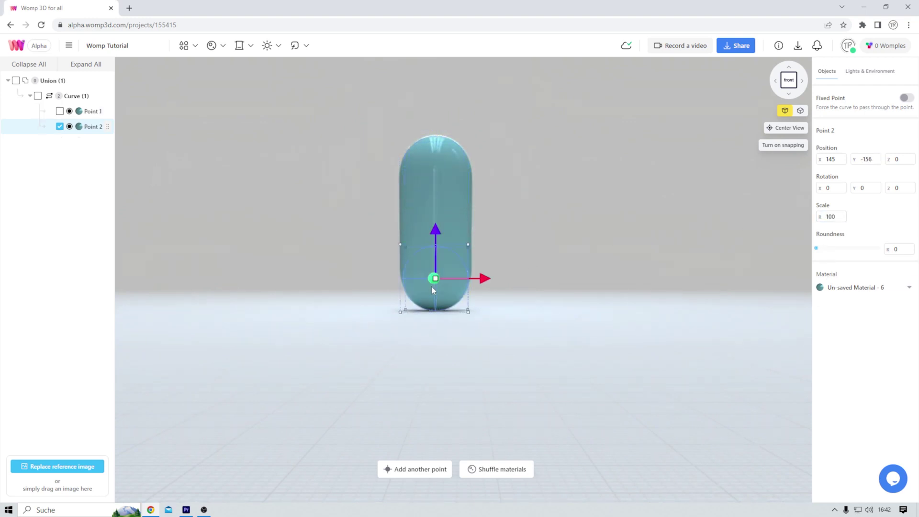
{"action": "double_click", "coordinate": [833, 217]}
{"action": "type", "text": "35"}
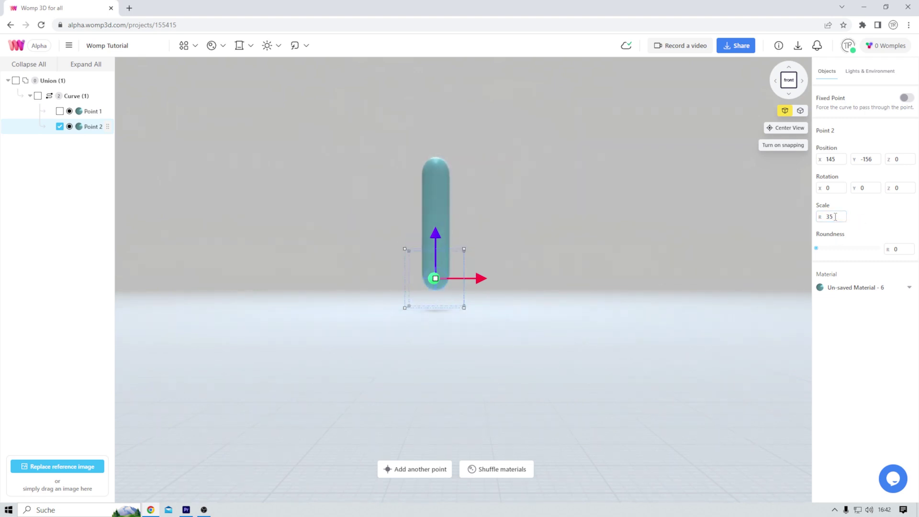
- Drag Point 1 along Z to tilt the rod, and rename the curve to 'W'
{"action": "left_click", "coordinate": [91, 111]}
{"action": "left_click_drag", "start_coordinate": [477, 168], "coordinate": [415, 168]}
{"action": "double_click", "coordinate": [77, 98]}
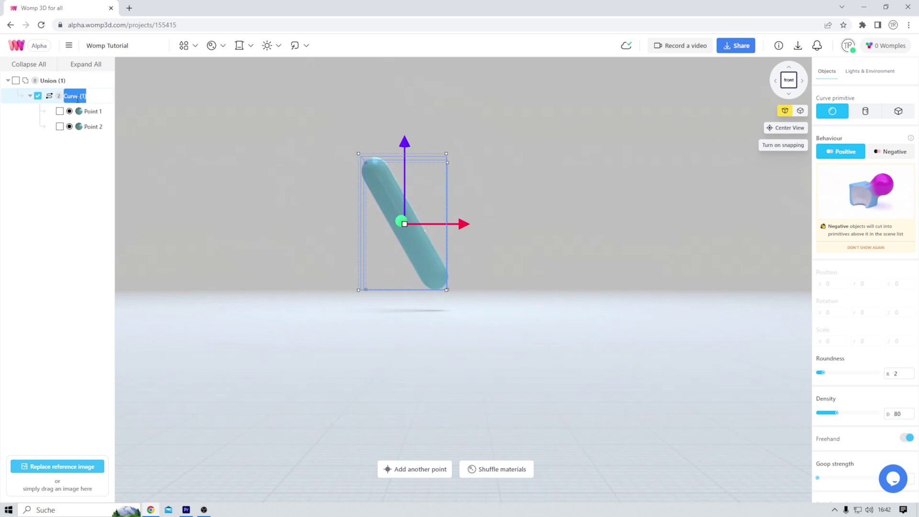
{"action": "type", "text": "W"}
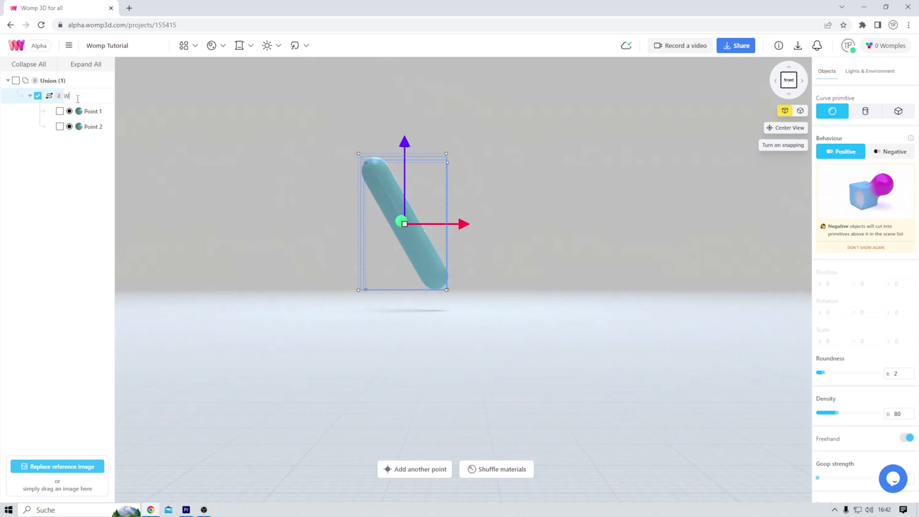
{"action": "key", "text": "Return"}
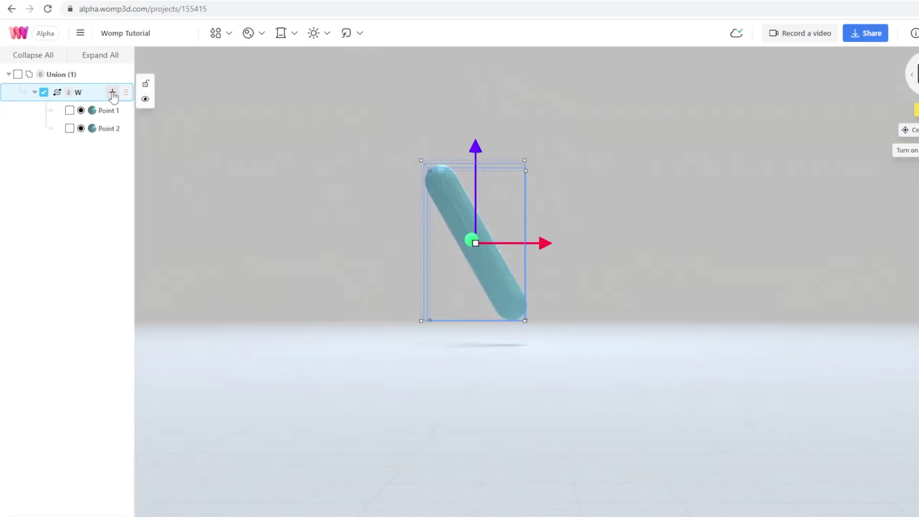
- Add a third point to the W curve and move it up and right to form a V
{"action": "left_click", "coordinate": [188, 80]}
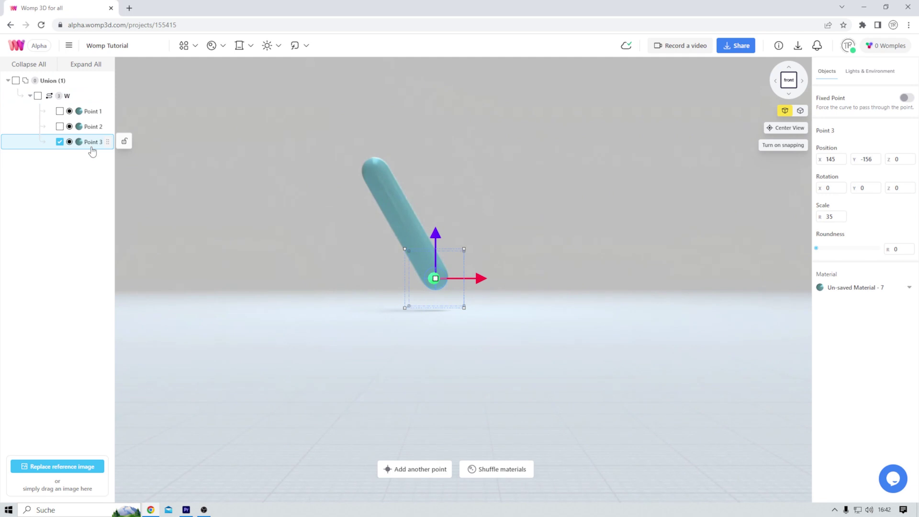
{"action": "left_click", "coordinate": [89, 128]}
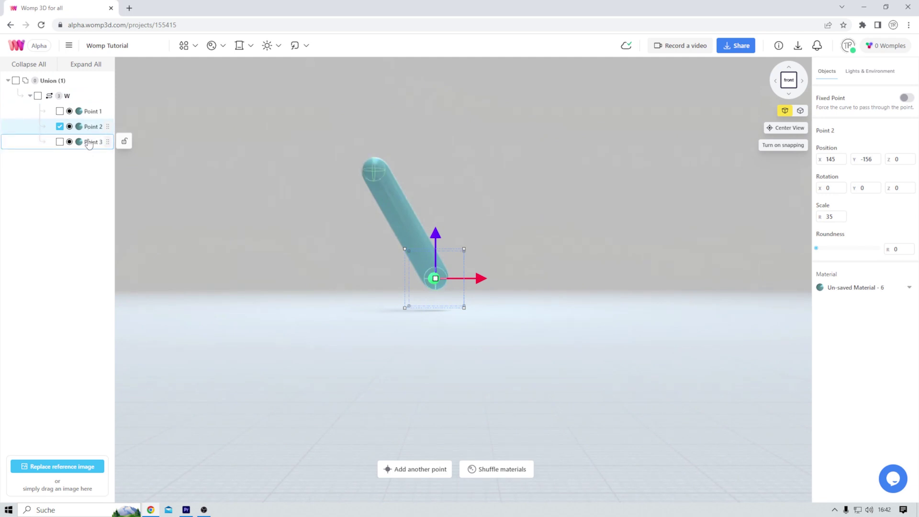
{"action": "left_click", "coordinate": [89, 143]}
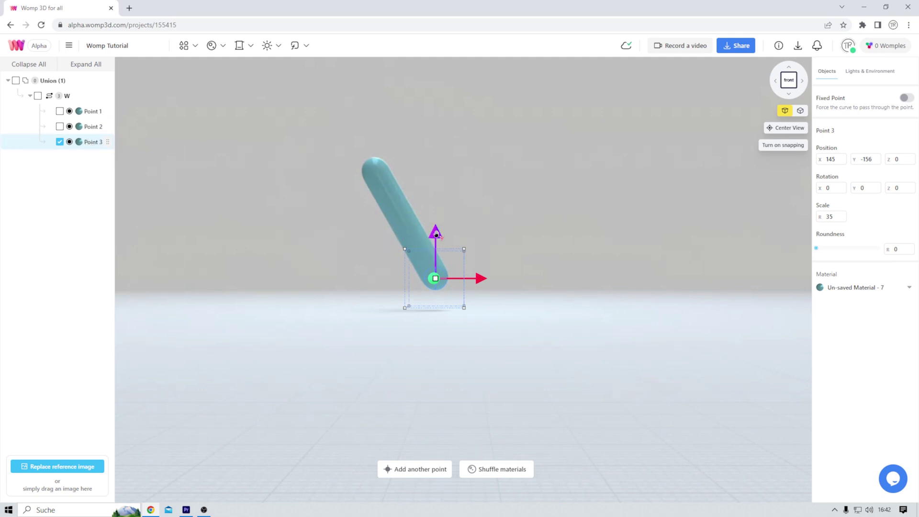
{"action": "left_click_drag", "start_coordinate": [435, 233], "coordinate": [435, 173]}
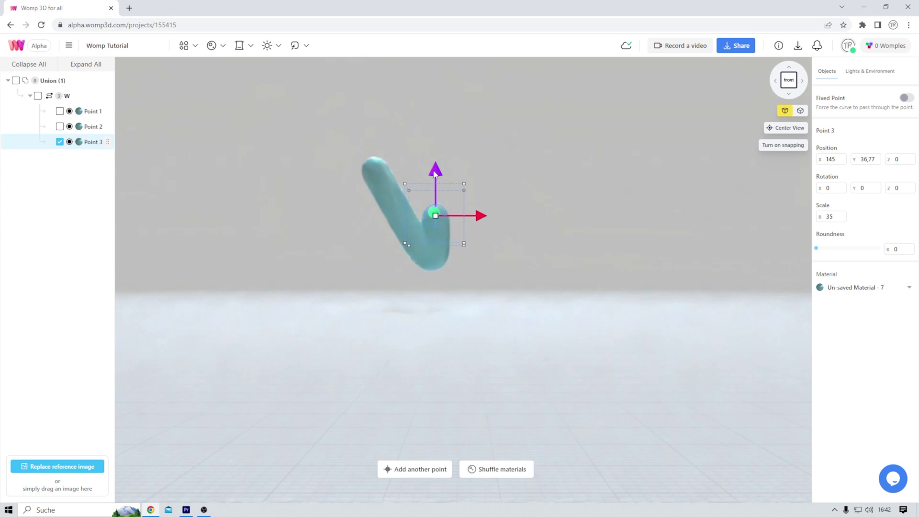
{"action": "left_click_drag", "start_coordinate": [484, 219], "coordinate": [489, 213]}
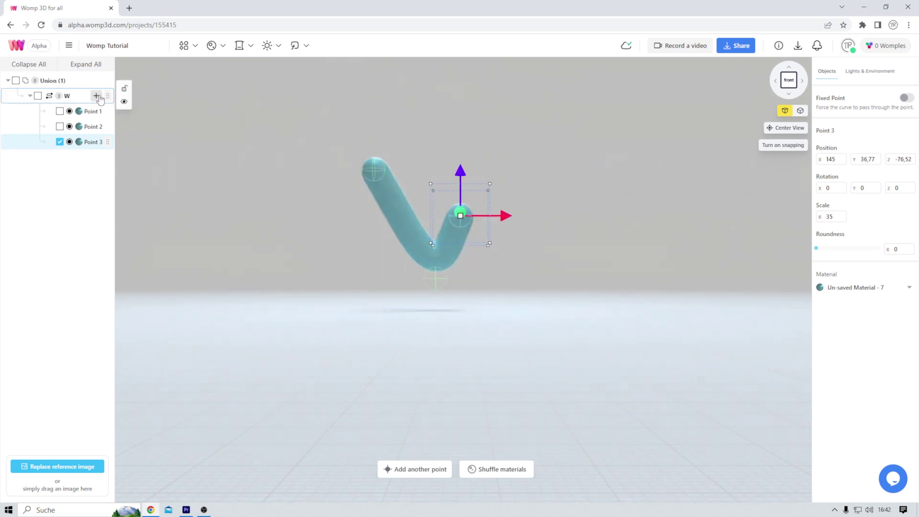
- Add Point 4 lowered to the right and Point 5 raised to the right, completing the W
{"action": "key", "text": "ctrl+d"}
{"action": "left_click_drag", "start_coordinate": [465, 176], "coordinate": [464, 240]}
{"action": "left_click_drag", "start_coordinate": [502, 276], "coordinate": [528, 279]}
{"action": "key", "text": "ctrl+d"}
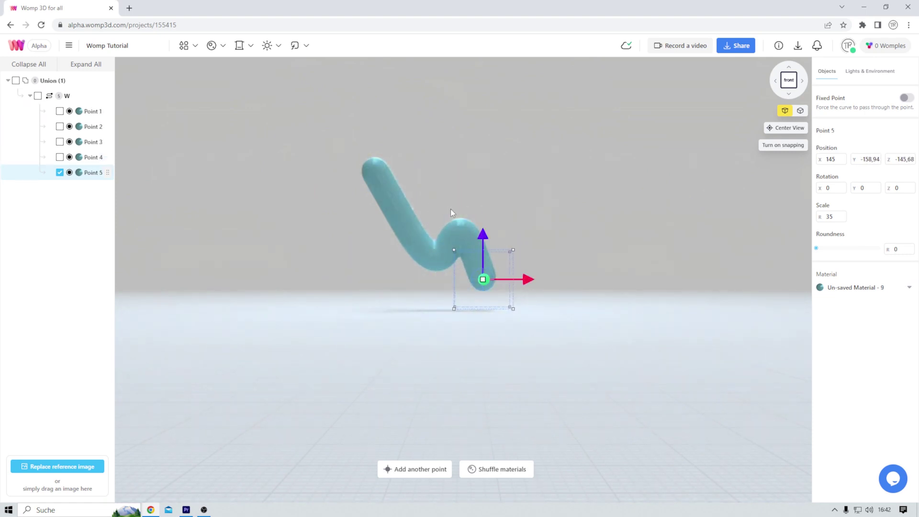
{"action": "left_click_drag", "start_coordinate": [482, 236], "coordinate": [485, 121]}
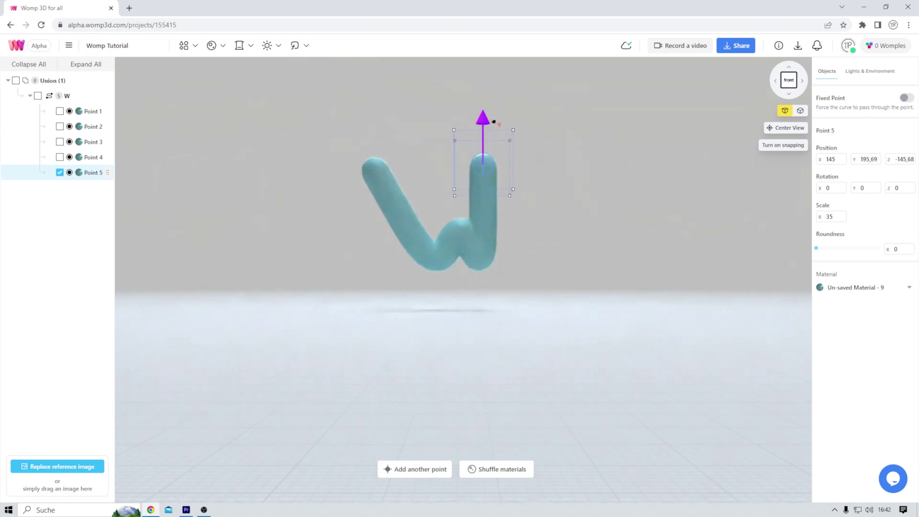
{"action": "left_click_drag", "start_coordinate": [527, 165], "coordinate": [553, 166]}
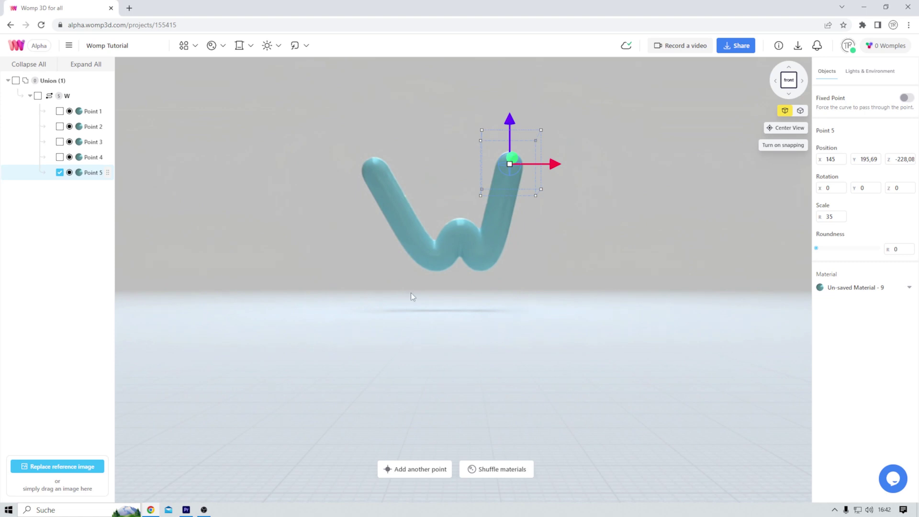
- Lower Points 4 and 2 to deepen the W's valleys and set Point 3's scale to 25
{"action": "left_click", "coordinate": [91, 157]}
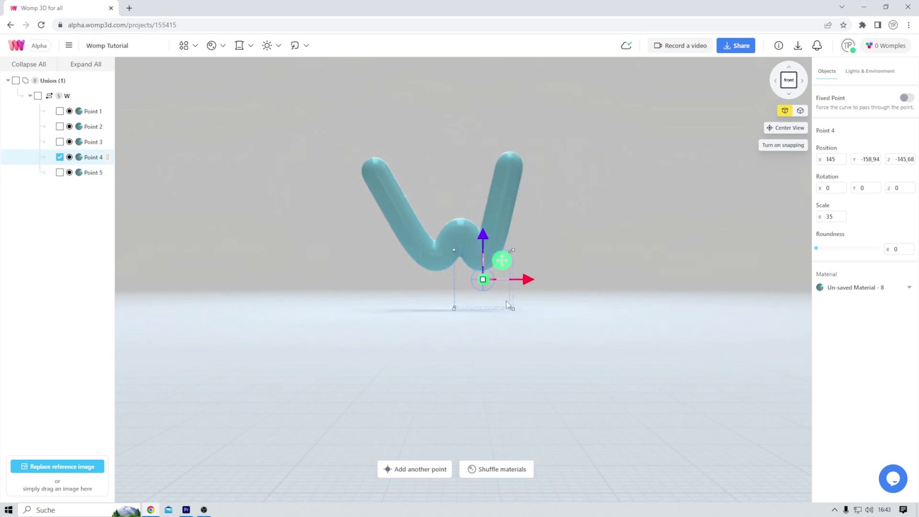
{"action": "left_click_drag", "start_coordinate": [486, 235], "coordinate": [485, 256]}
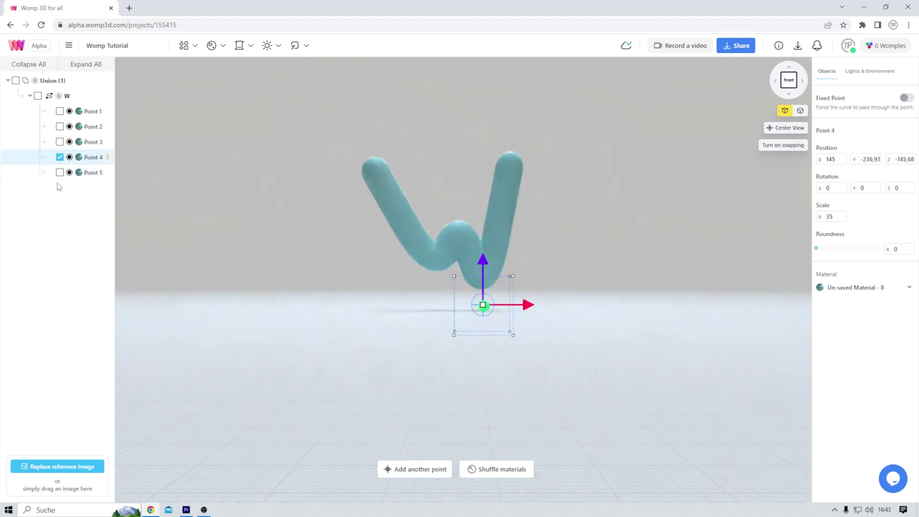
{"action": "left_click", "coordinate": [91, 142]}
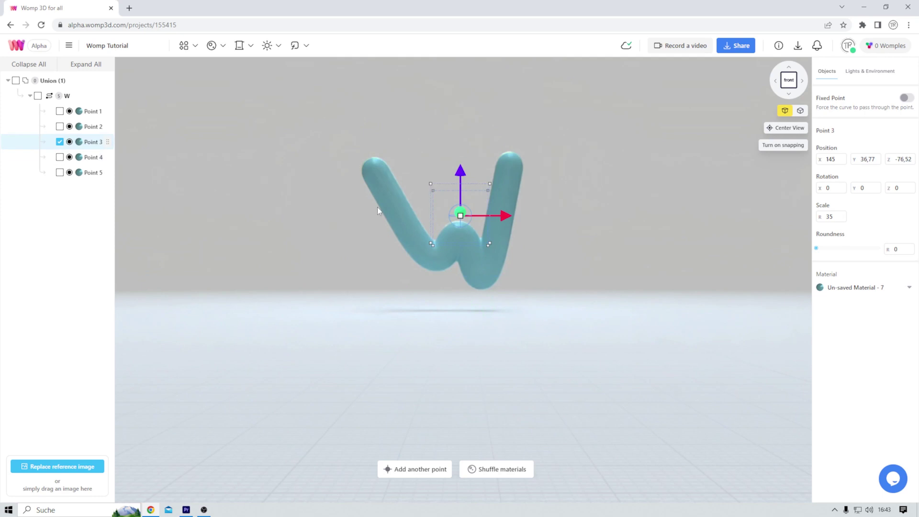
{"action": "double_click", "coordinate": [837, 215]}
{"action": "type", "text": "25"}
{"action": "key", "text": "Return"}
{"action": "left_click", "coordinate": [79, 126]}
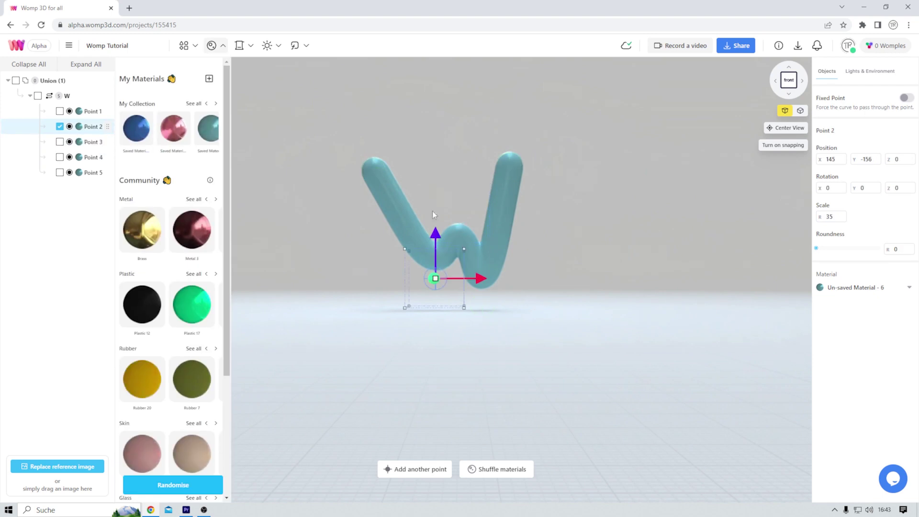
{"action": "left_click_drag", "start_coordinate": [434, 233], "coordinate": [435, 259]}
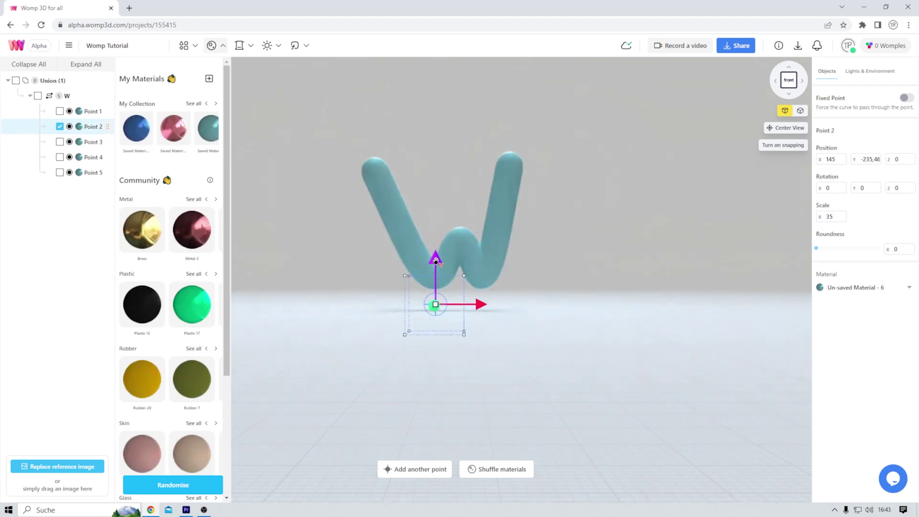
- Move the W's Union down to Y -1,06 and show the Lights & Environment settings
{"action": "left_click", "coordinate": [68, 85]}
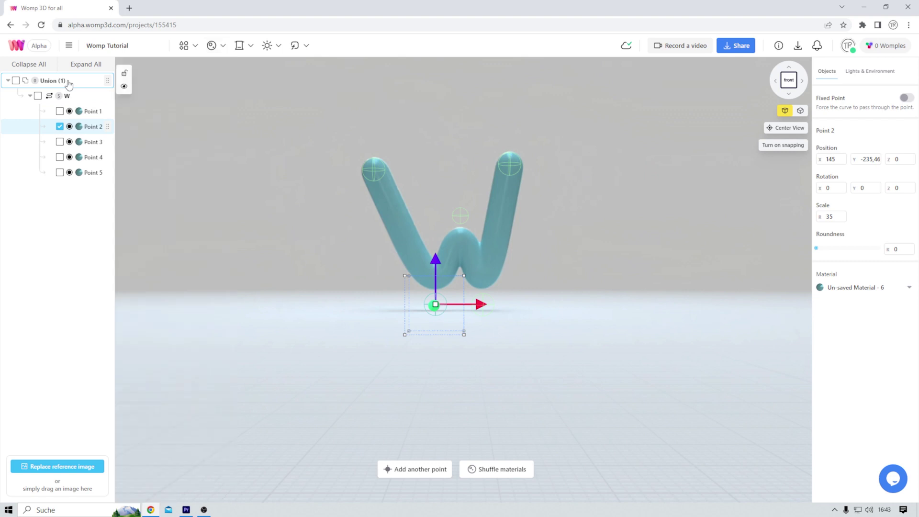
{"action": "left_click_drag", "start_coordinate": [438, 140], "coordinate": [446, 155]}
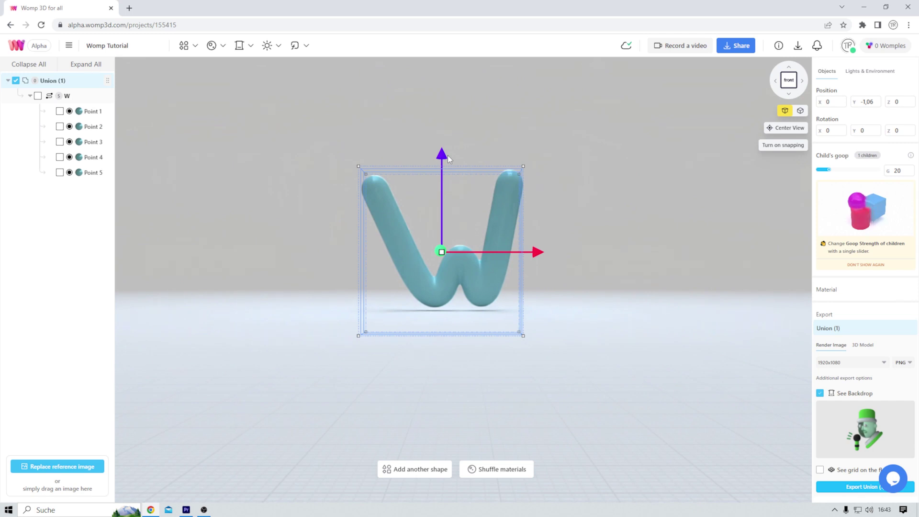
{"action": "left_click", "coordinate": [882, 77]}
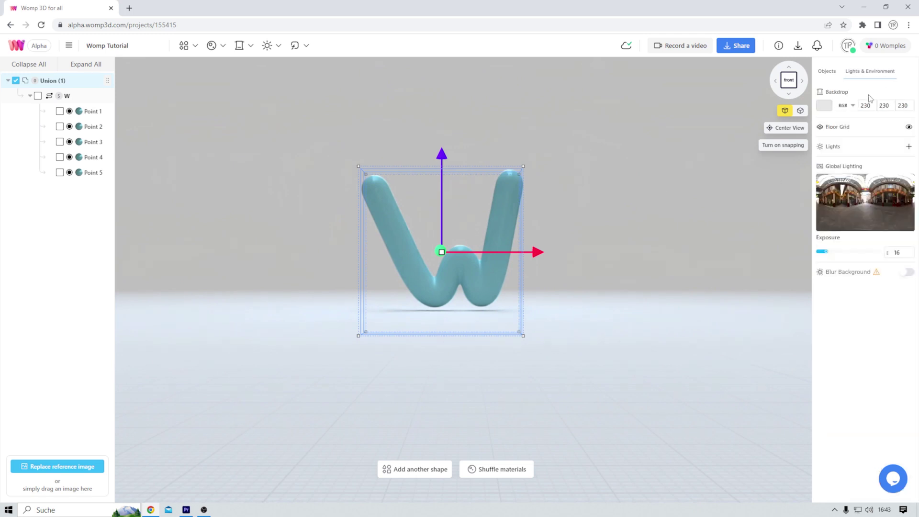
- Preview concrete_tunnel, snowy and autoshop global lighting, then settle on leadenhall_market
{"action": "left_click", "coordinate": [872, 207]}
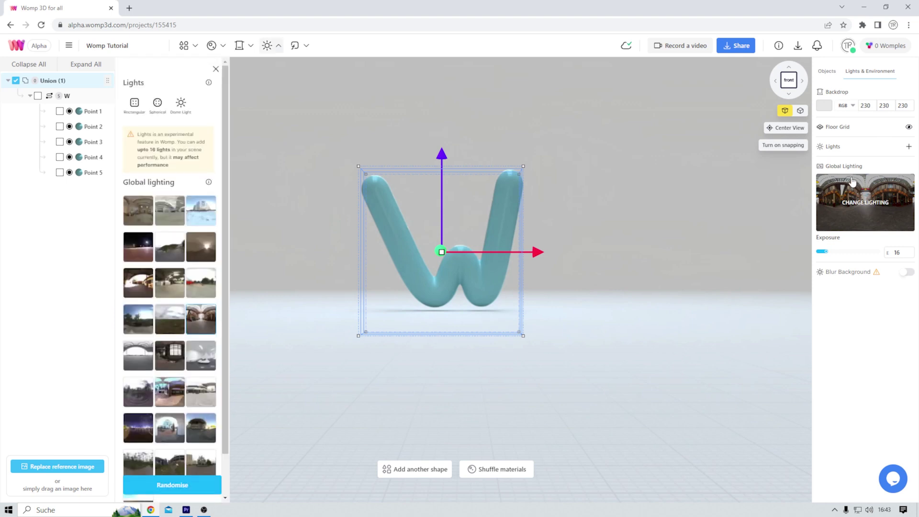
{"action": "left_click", "coordinate": [205, 246]}
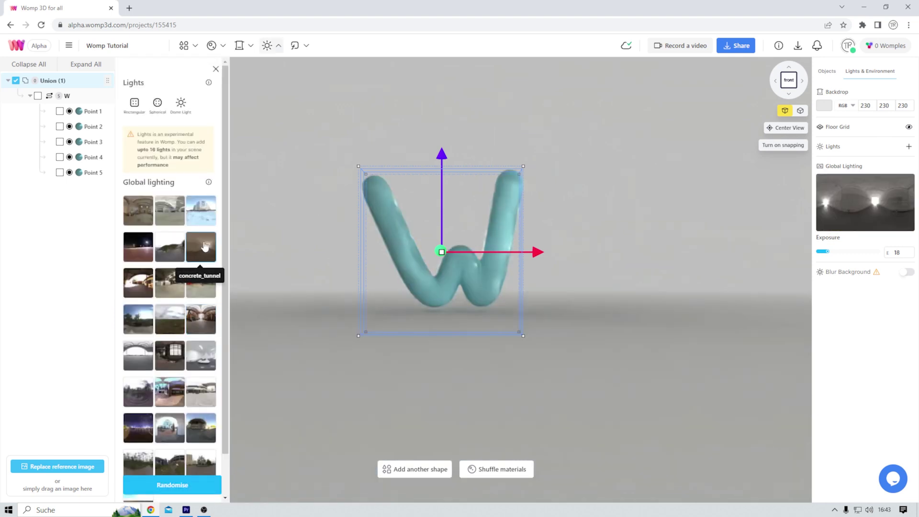
{"action": "left_click", "coordinate": [209, 217]}
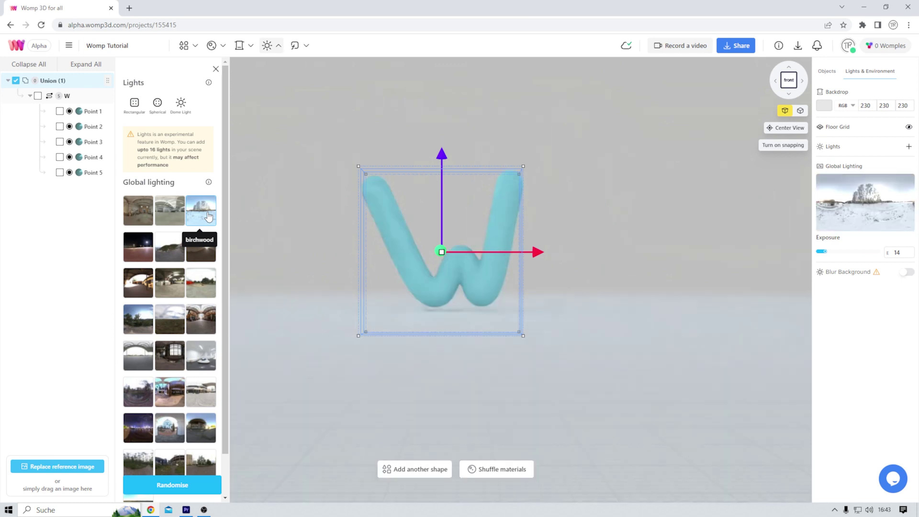
{"action": "left_click", "coordinate": [168, 209]}
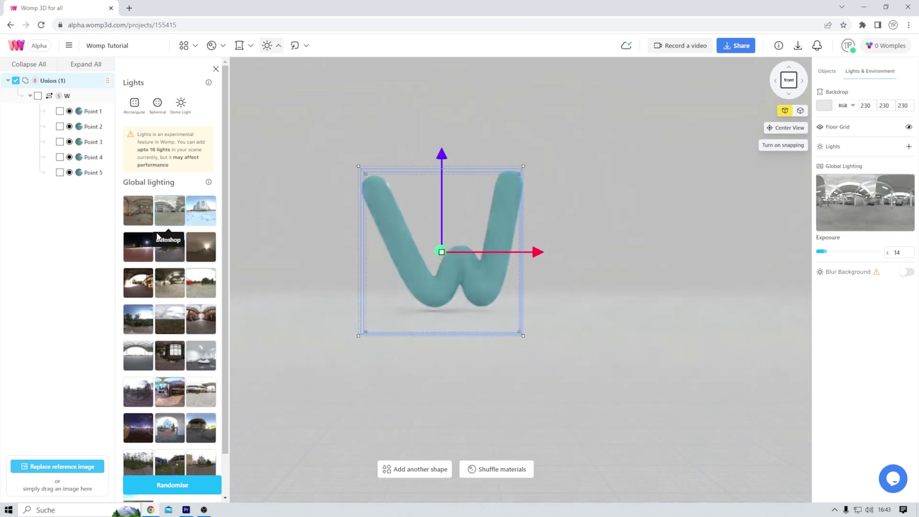
{"action": "left_click", "coordinate": [200, 324]}
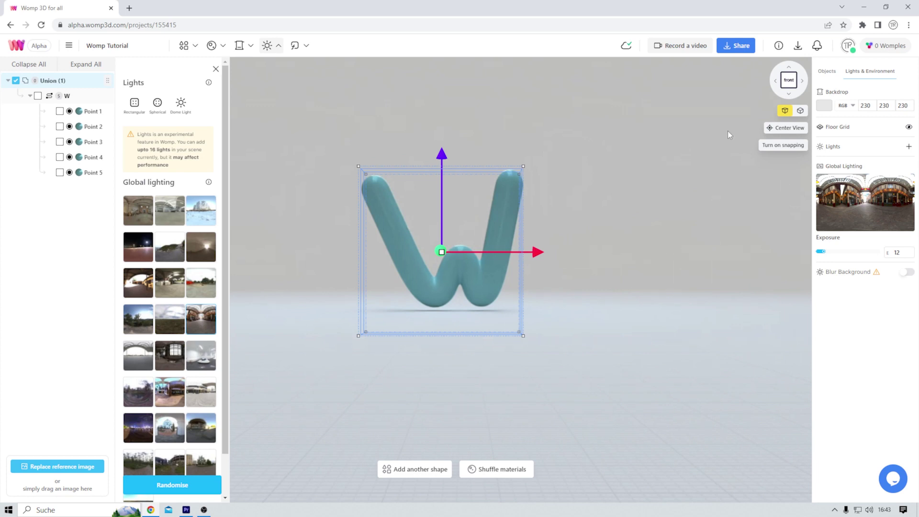
- Open the Share menu offering Download Image, Download 3D model and Publish
{"action": "left_click", "coordinate": [737, 45]}
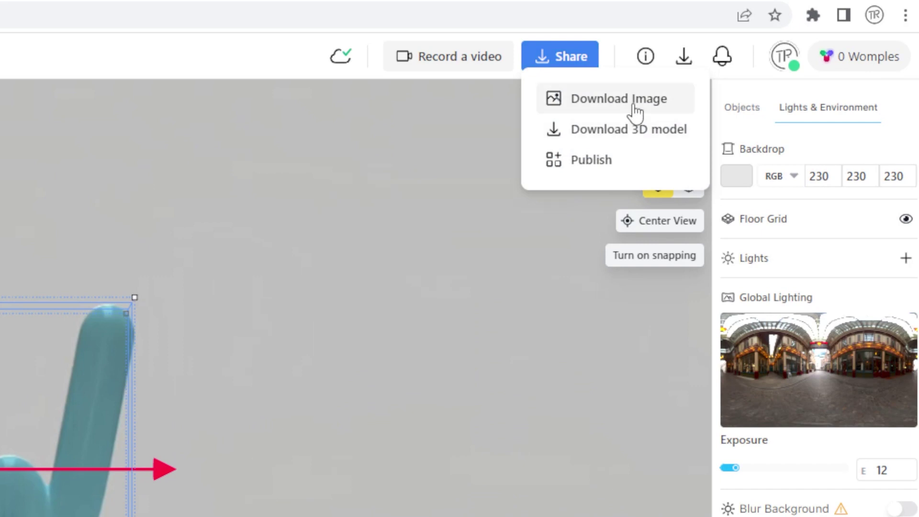